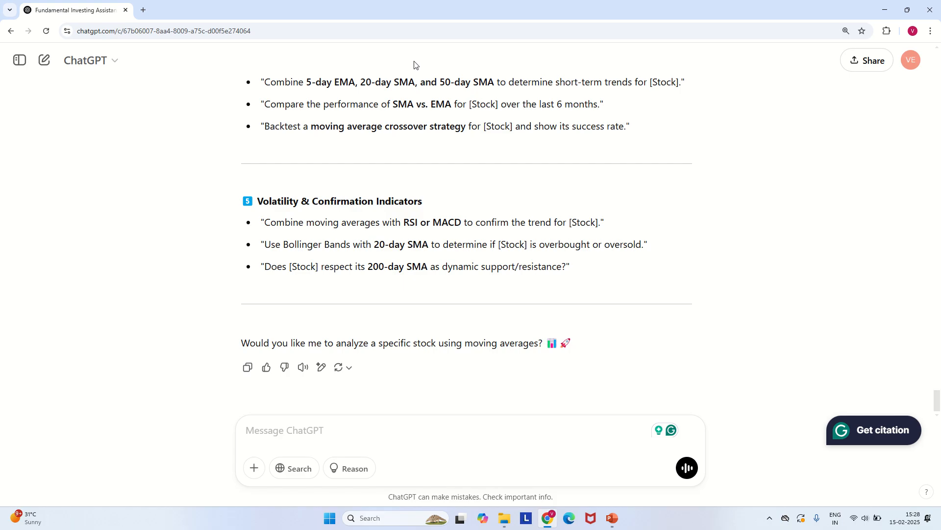
# Step: Attach the 2023ltr PDF from the ChatGPT Videos folder on the computer to the new message
pyautogui.click(251, 473)
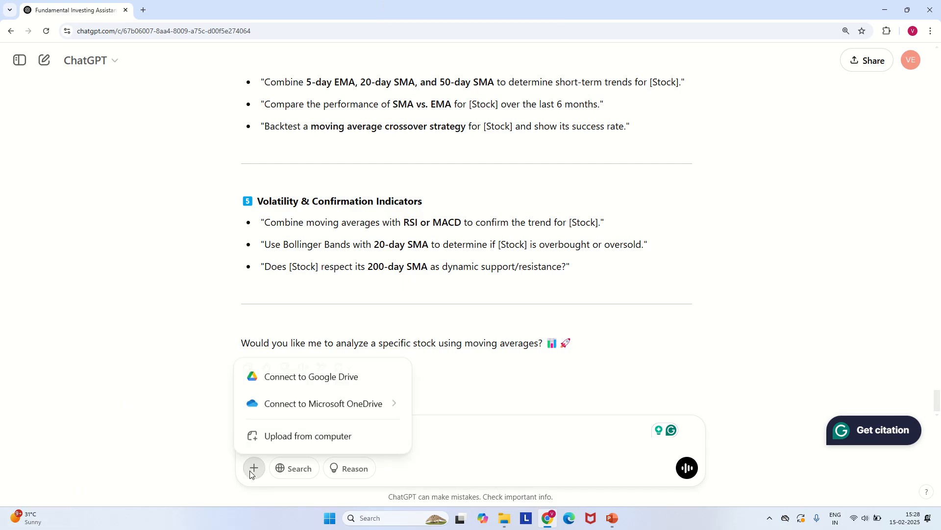
pyautogui.click(308, 435)
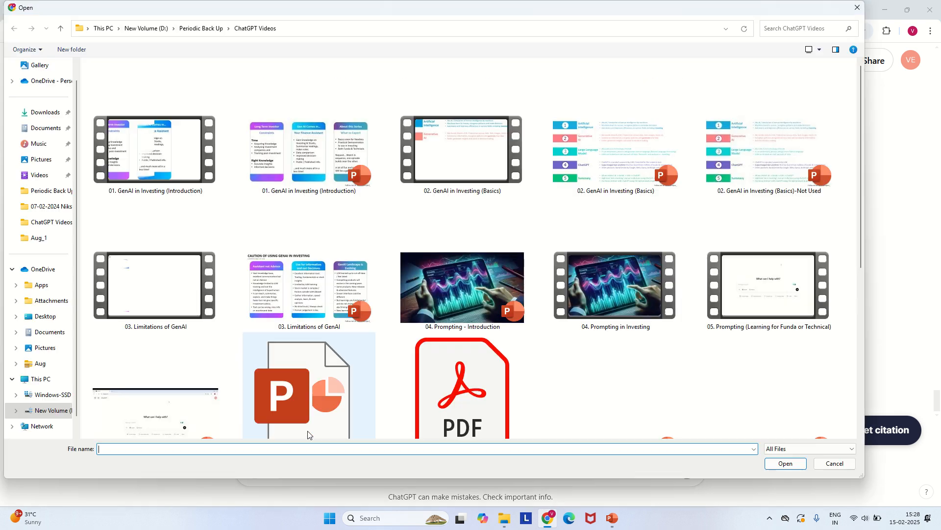
pyautogui.click(63, 223)
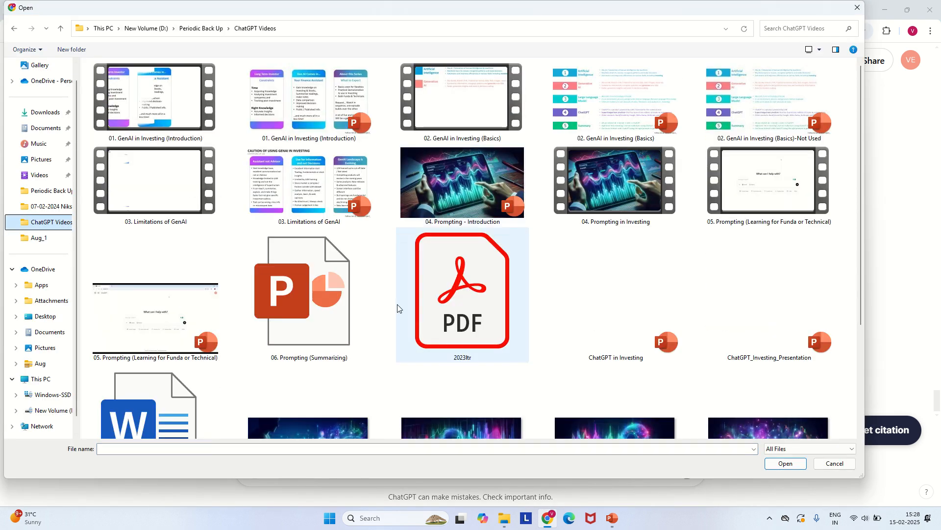
pyautogui.scroll(-4, 594, 274)
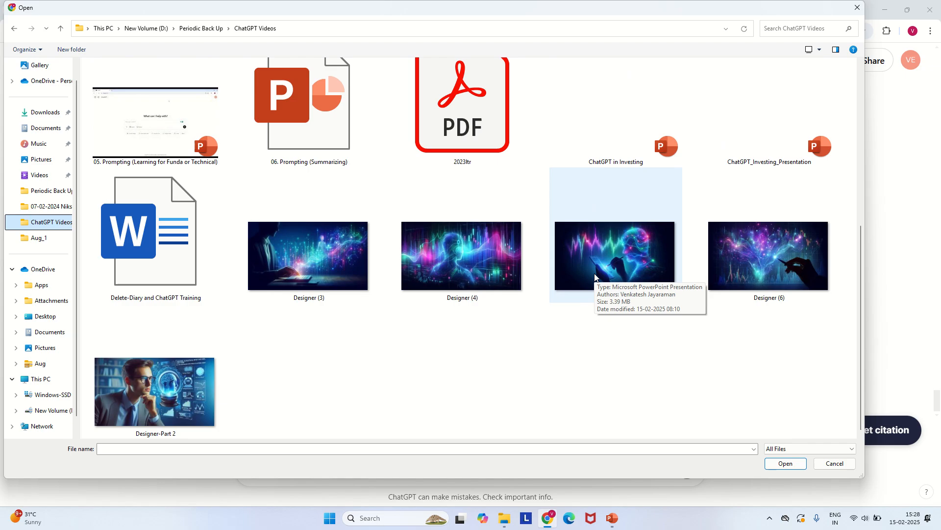
pyautogui.scroll(3, 343, 221)
pyautogui.doubleClick(477, 265)
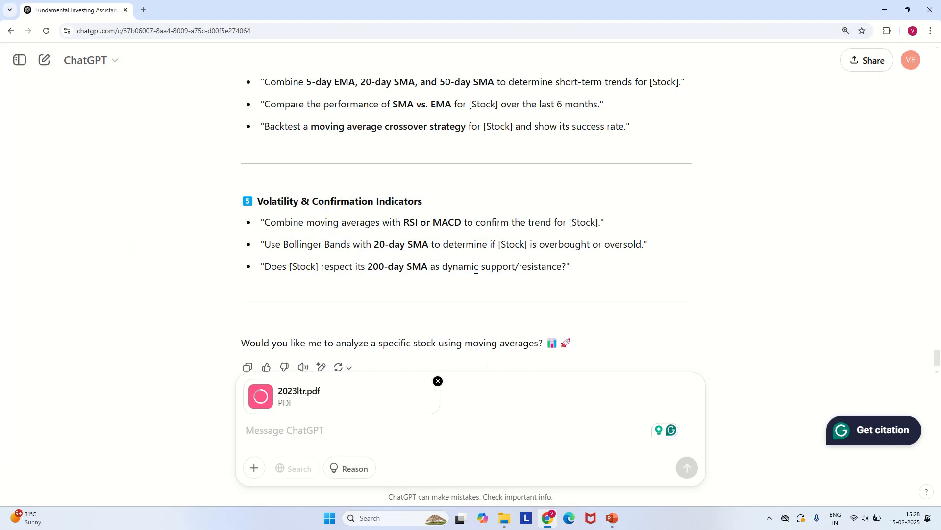
# Step: Begin the message with "Attached is the recent Berkshire Hathway Annual Report."
pyautogui.click(350, 429)
pyautogui.write('"An')
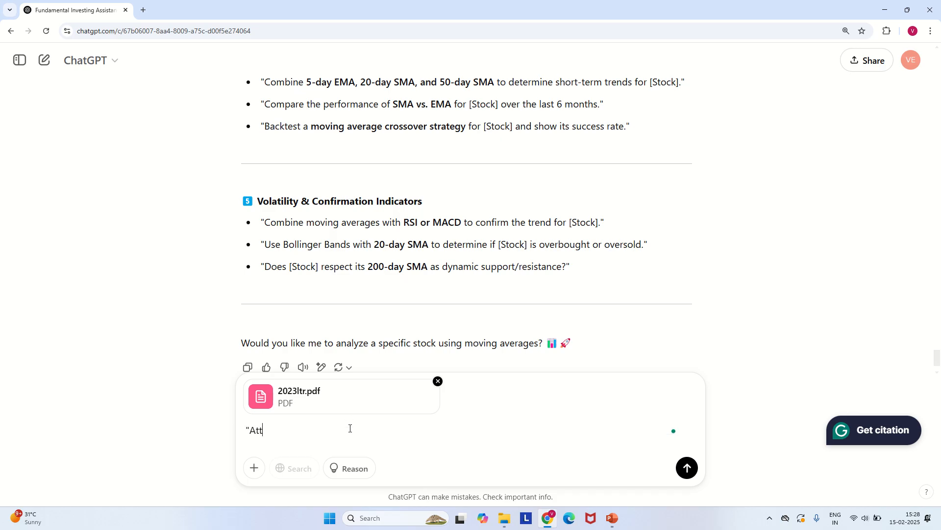
pyautogui.press('BackSpace')
pyautogui.press('BackSpace')
pyautogui.press('BackSpace')
pyautogui.write('Attached is the recent Berkshire Annual Re')
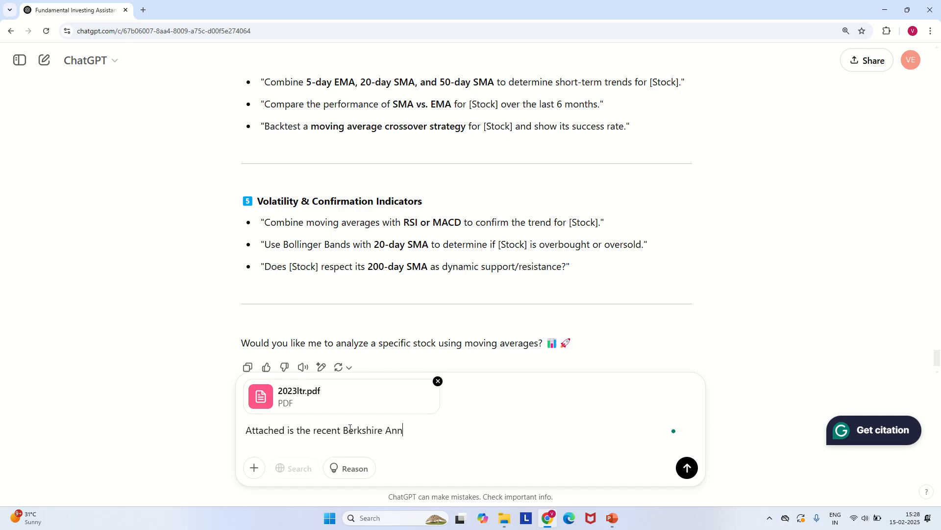
pyautogui.press('BackSpace')
pyautogui.press('BackSpace')
pyautogui.press('BackSpace')
pyautogui.press('BackSpace')
pyautogui.press('BackSpace')
pyautogui.press('BackSpace')
pyautogui.press('BackSpace')
pyautogui.press('BackSpace')
pyautogui.press('BackSpace')
pyautogui.press('BackSpace')
pyautogui.write('HA')
pyautogui.press('BackSpace')
pyautogui.write('athway Annual Report.')
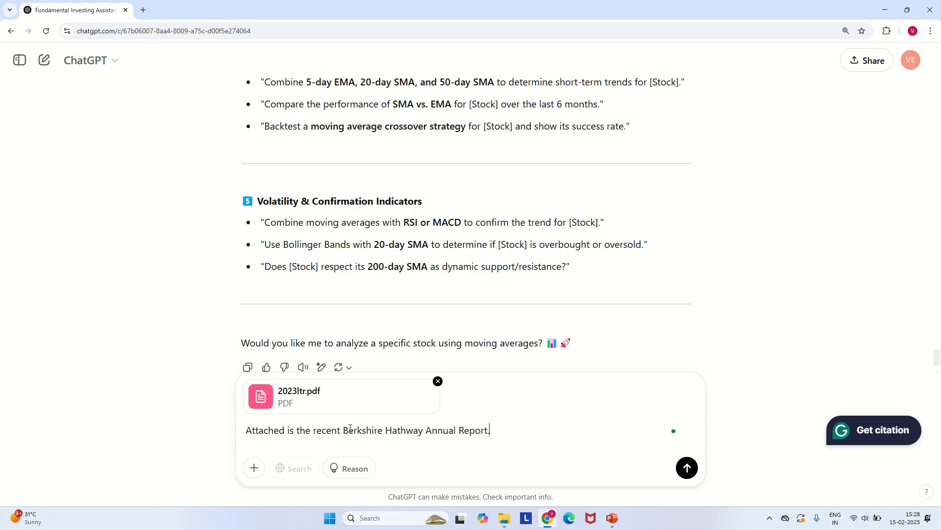
# Step: Add the request "Please read it and summarize all the contents" to the message and send it with the attachment
pyautogui.write(' Please read it and summar')
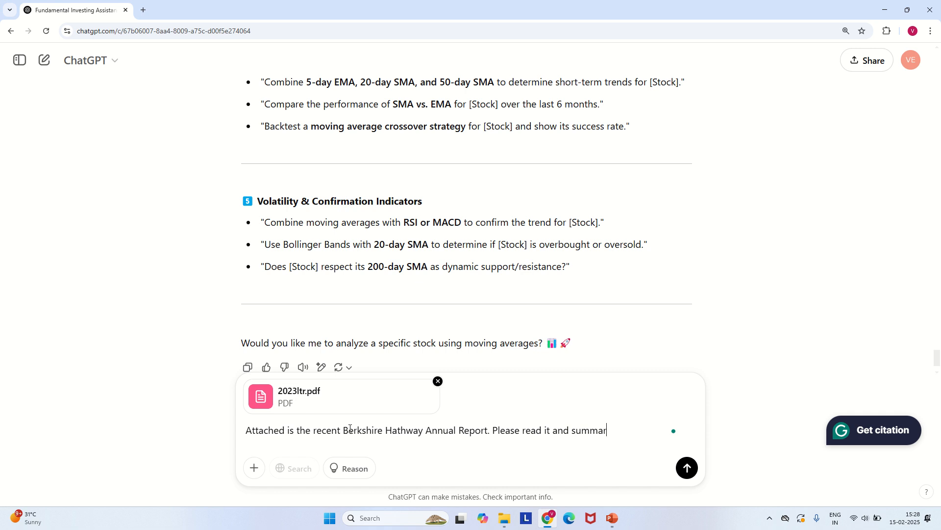
pyautogui.write('ize all the contents')
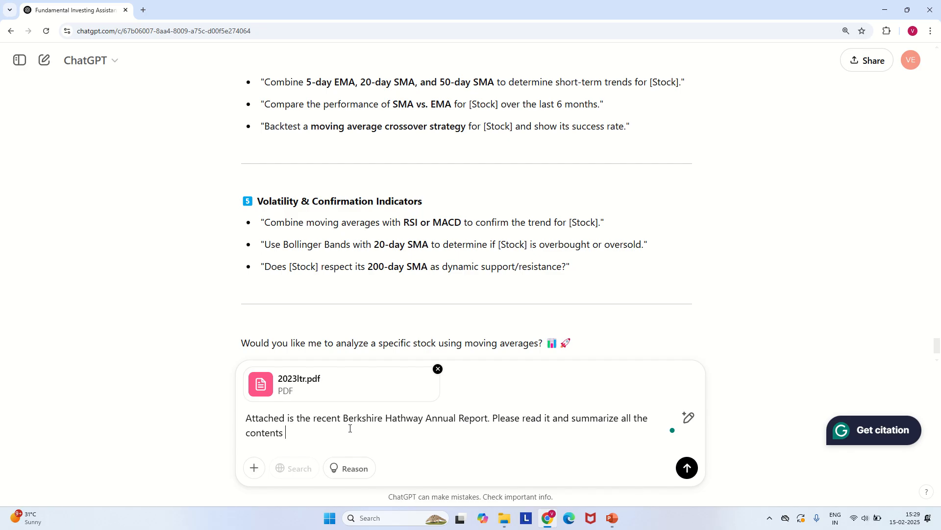
pyautogui.write('within 200')
pyautogui.press('BackSpace')
pyautogui.press('BackSpace')
pyautogui.press('BackSpace')
pyautogui.press('BackSpace')
pyautogui.press('BackSpace')
pyautogui.press('BackSpace')
pyautogui.press('BackSpace')
pyautogui.press('BackSpace')
pyautogui.press('BackSpace')
pyautogui.press('BackSpace')
pyautogui.write(',')
pyautogui.click(688, 468)
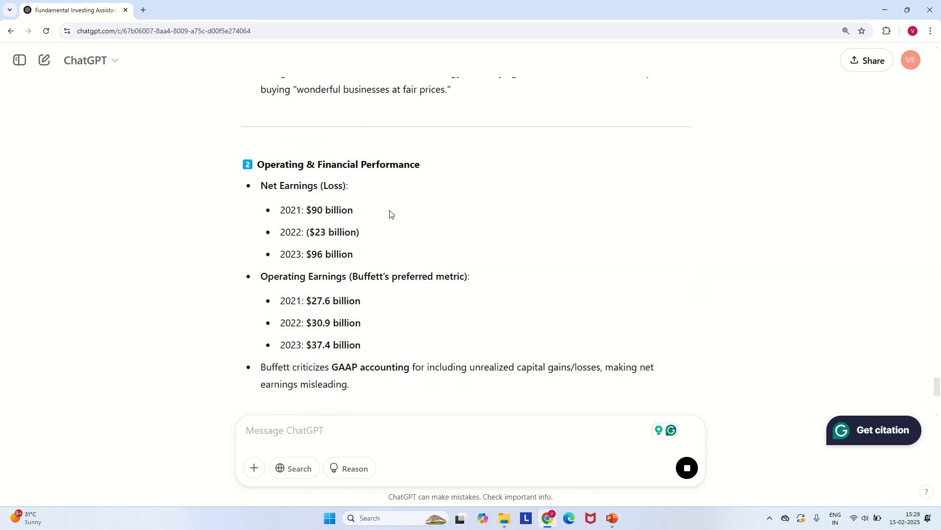
# Step: Read through the generated summary, from the investment strategy section to the key takeaways for shareholders
pyautogui.moveTo(264, 116); pyautogui.dragTo(425, 116)
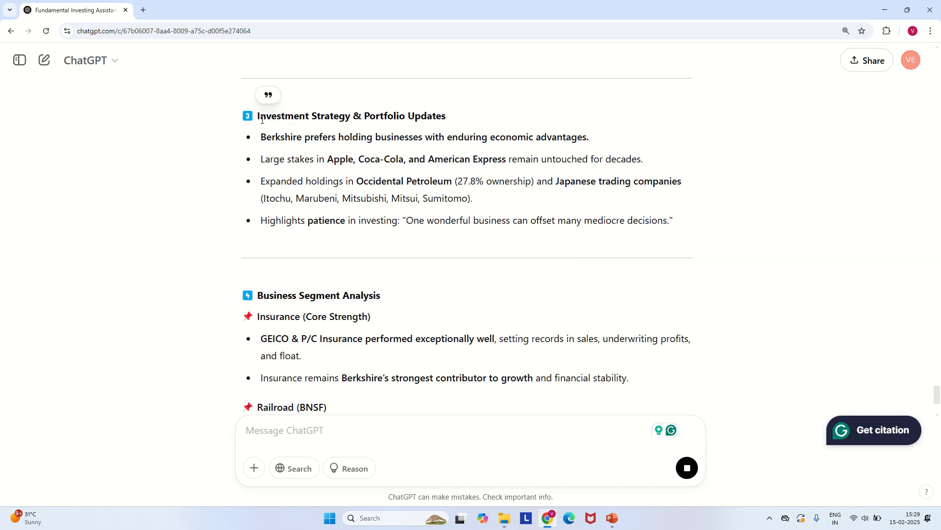
pyautogui.moveTo(262, 120); pyautogui.dragTo(401, 116)
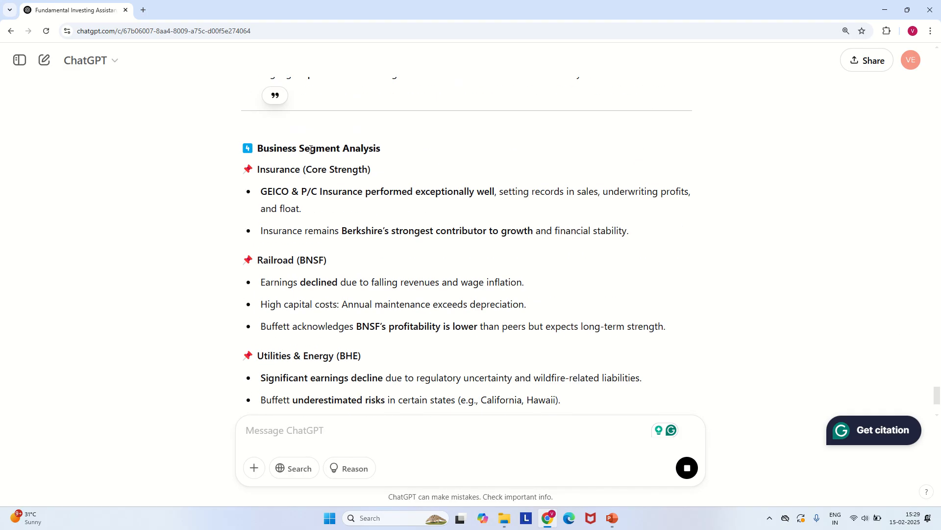
pyautogui.moveTo(312, 128); pyautogui.dragTo(343, 326)
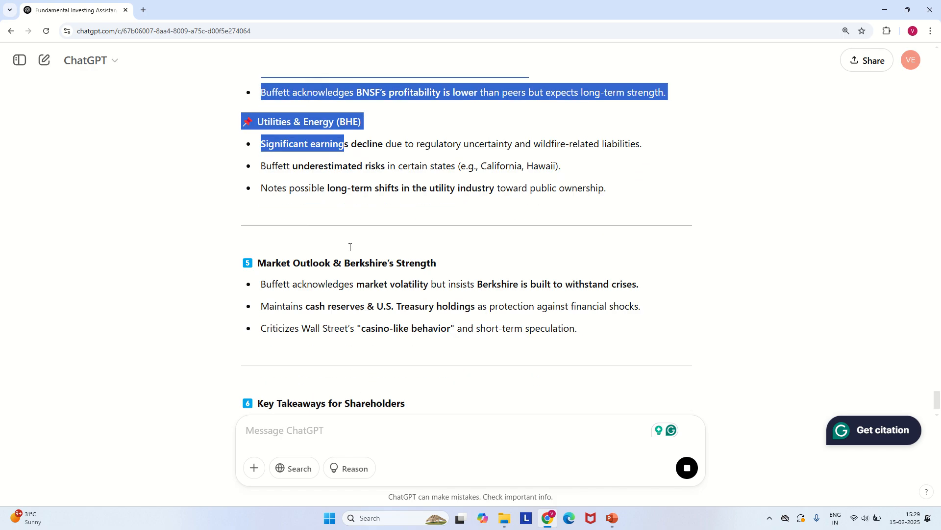
pyautogui.moveTo(343, 212); pyautogui.dragTo(371, 277)
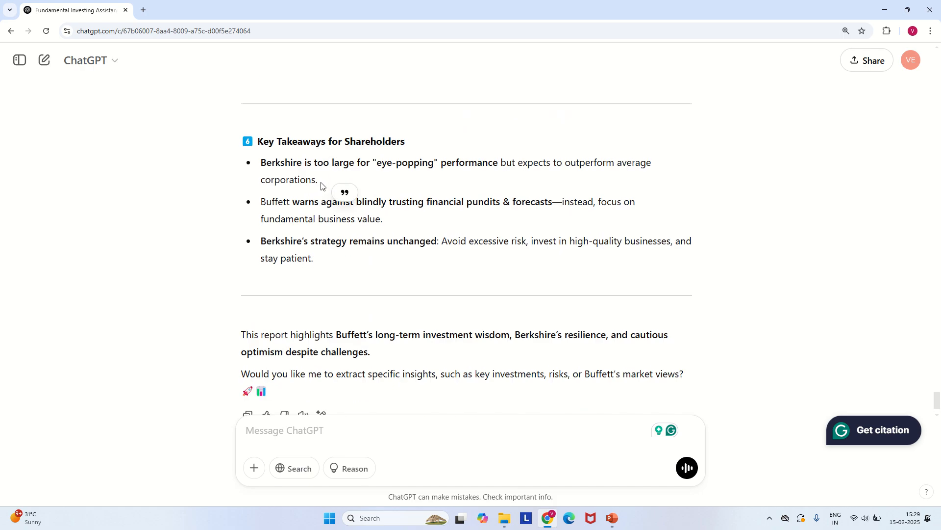
pyautogui.scroll(-1, 325, 201)
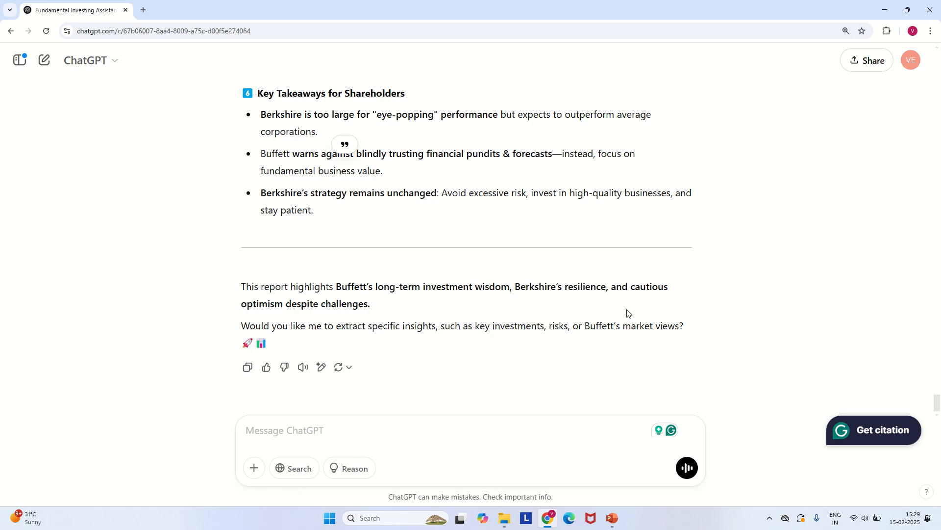
# Step: Send the follow-up prompt "Please give me more details."
pyautogui.click(321, 434)
pyautogui.write('Please give me ')
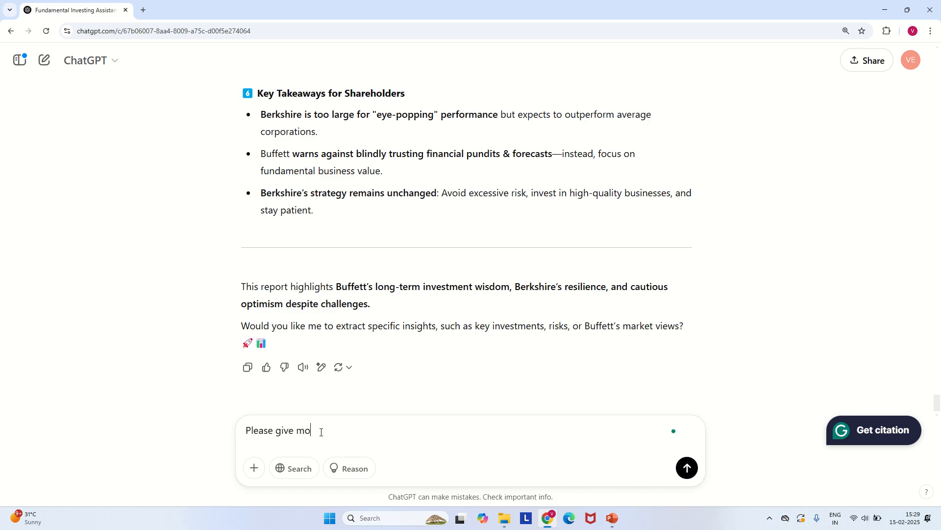
pyautogui.write('more details..')
pyautogui.press('Return')
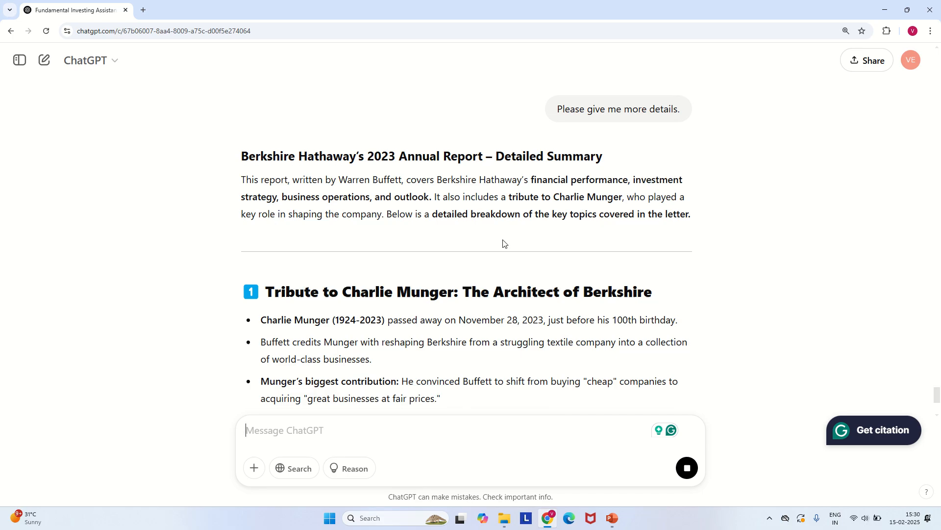
# Step: Examine the detailed summary, including the net income versus operating earnings table, portfolio highlights, business segments and closing key lessons
pyautogui.scroll(-3, 504, 240)
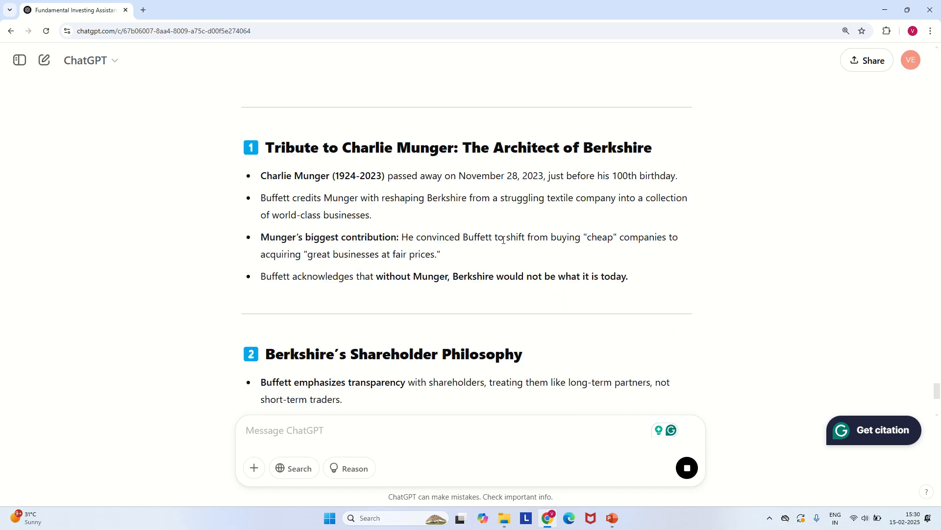
pyautogui.scroll(-5, 503, 240)
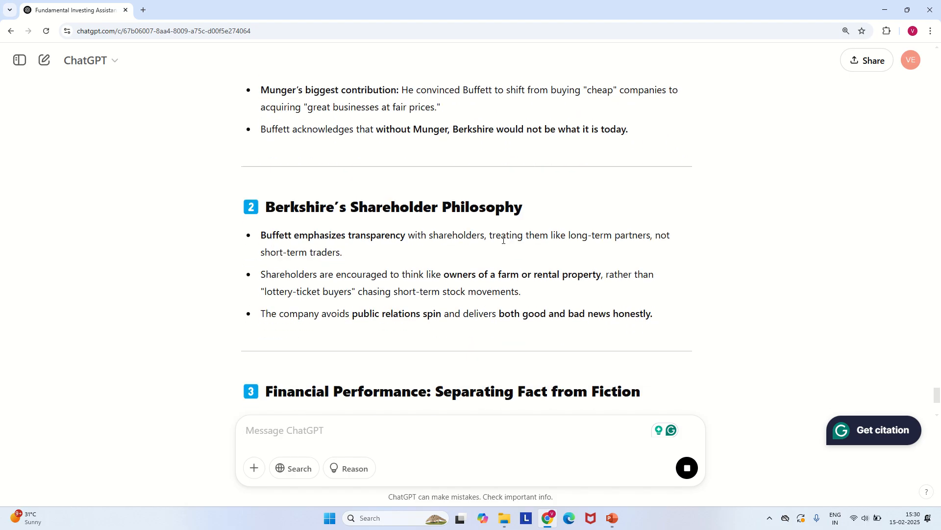
pyautogui.scroll(-2, 504, 240)
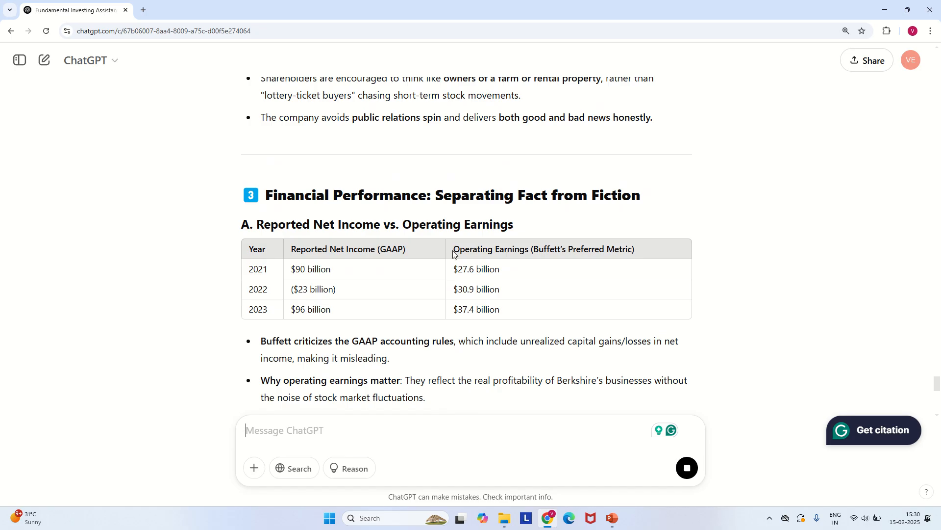
pyautogui.moveTo(269, 249); pyautogui.dragTo(525, 315)
pyautogui.click(344, 264)
pyautogui.scroll(-15, 409, 267)
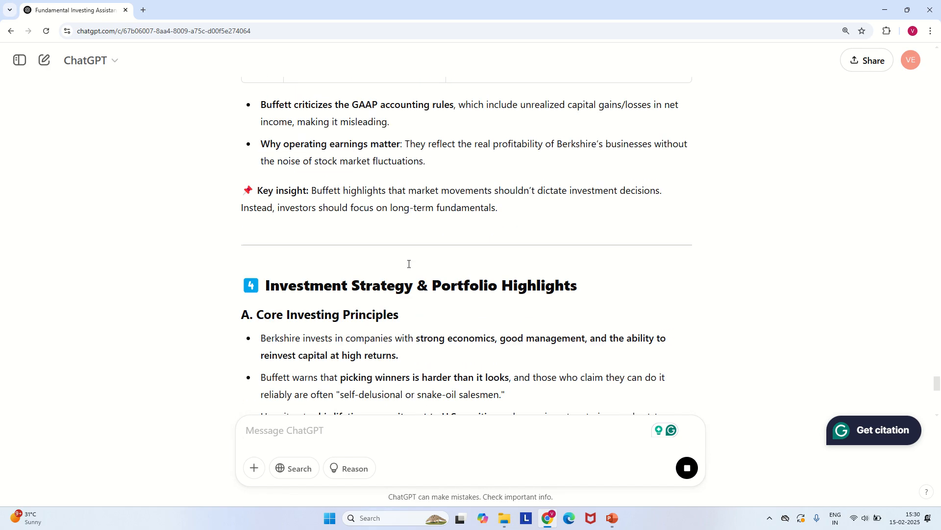
pyautogui.scroll(-3, 409, 268)
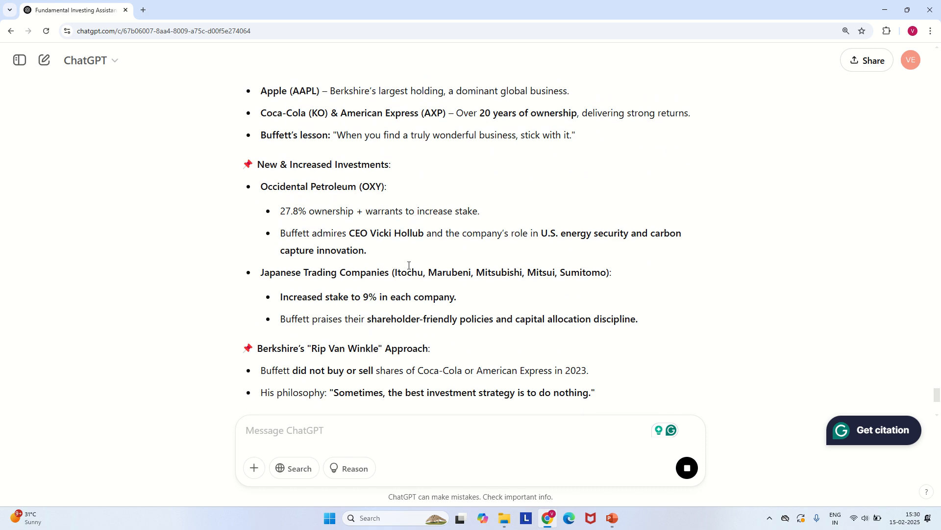
pyautogui.scroll(-5, 408, 265)
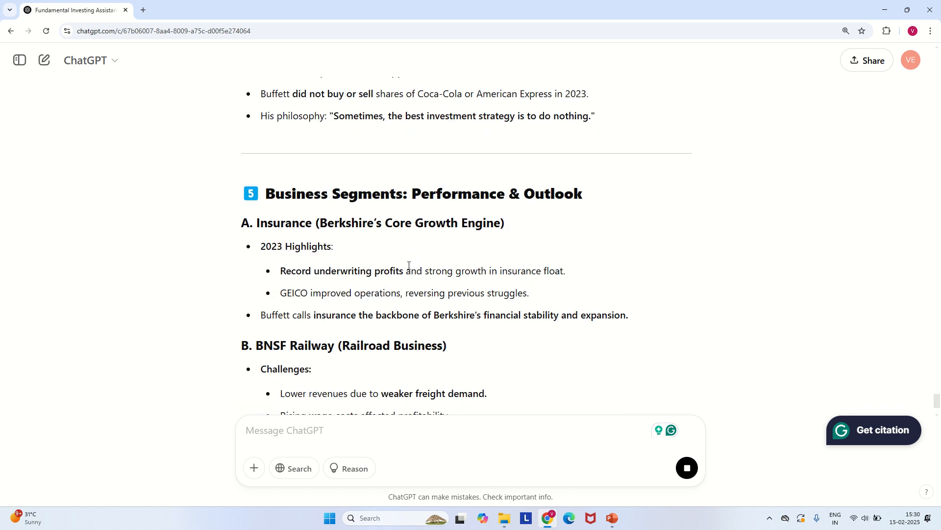
pyautogui.scroll(-1, 409, 265)
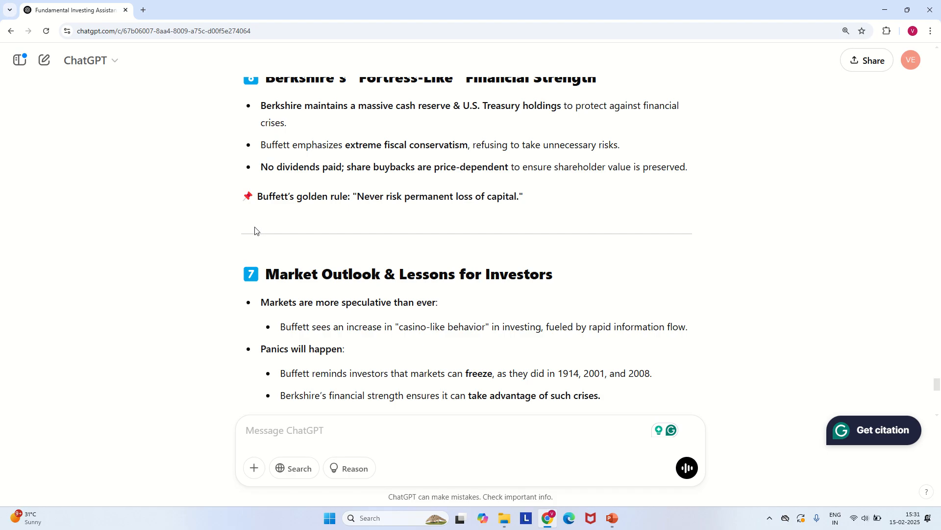
pyautogui.scroll(-15, 254, 229)
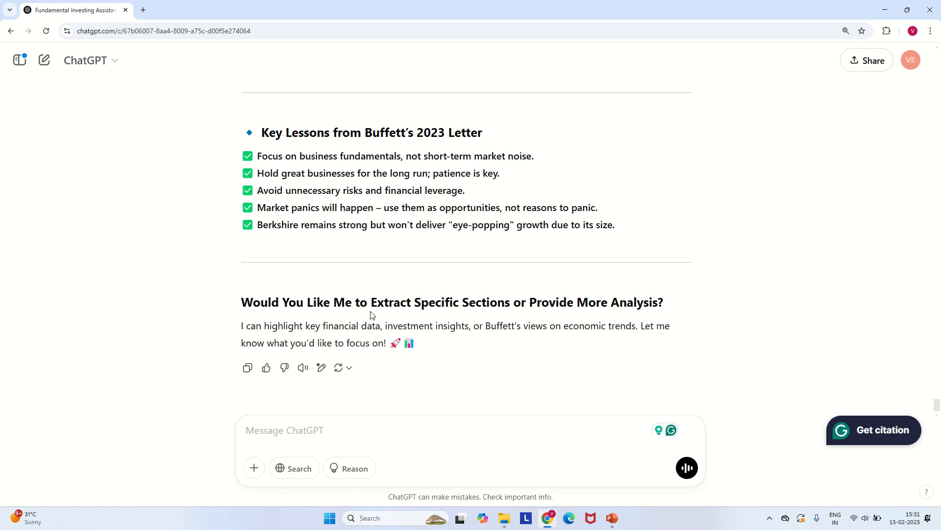